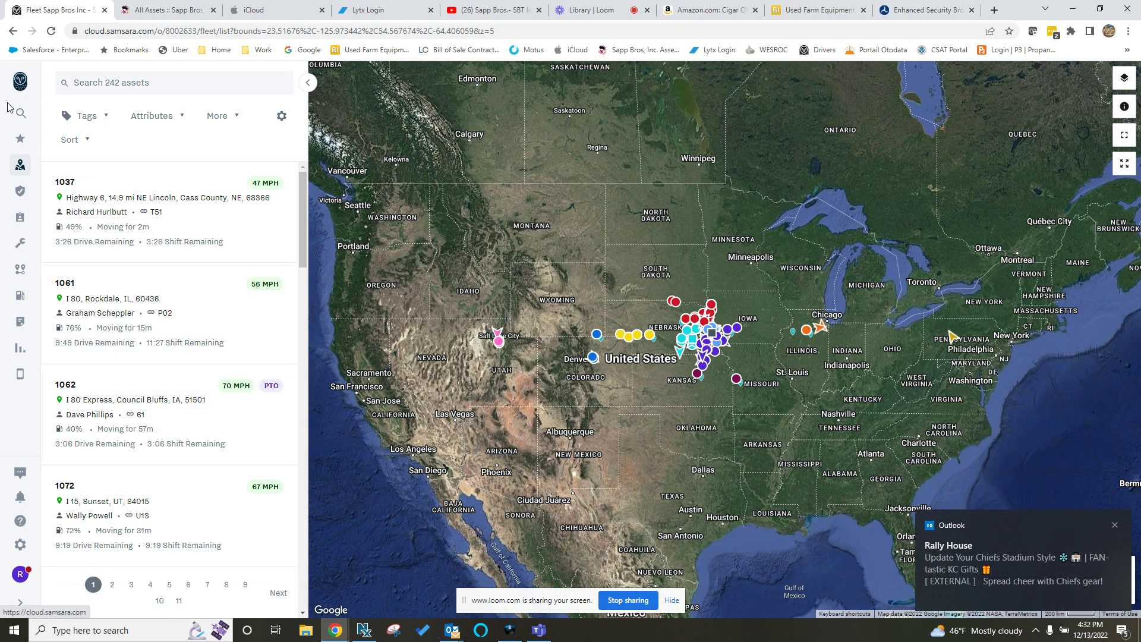
Open the Upcoming Preventative Maintenance Items list from the Maintenance sidebar menu
mouse_move(37, 179)
mouse_move(25, 252)
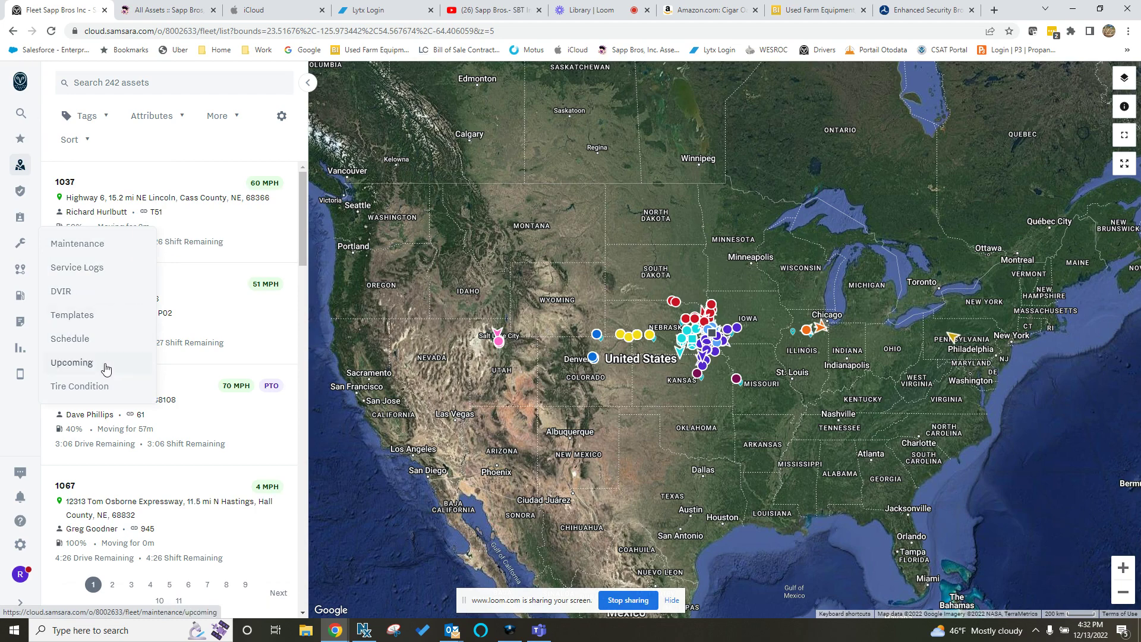
left_click(83, 365)
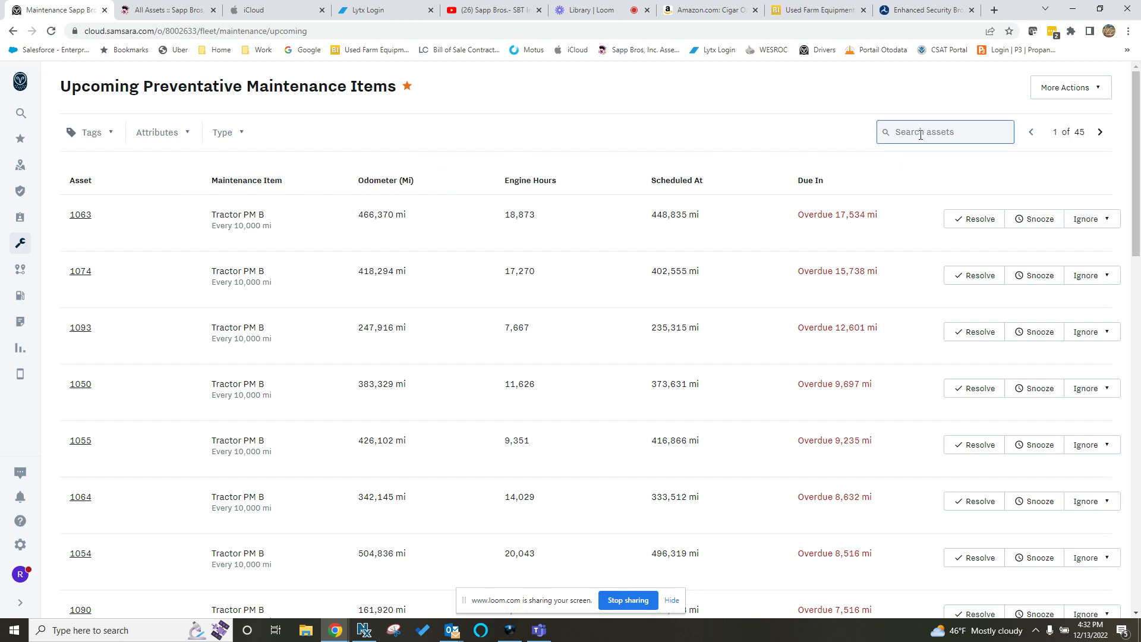
Search '67a' to filter the list to asset 67A's three items, then switch to Outlook
type("67a")
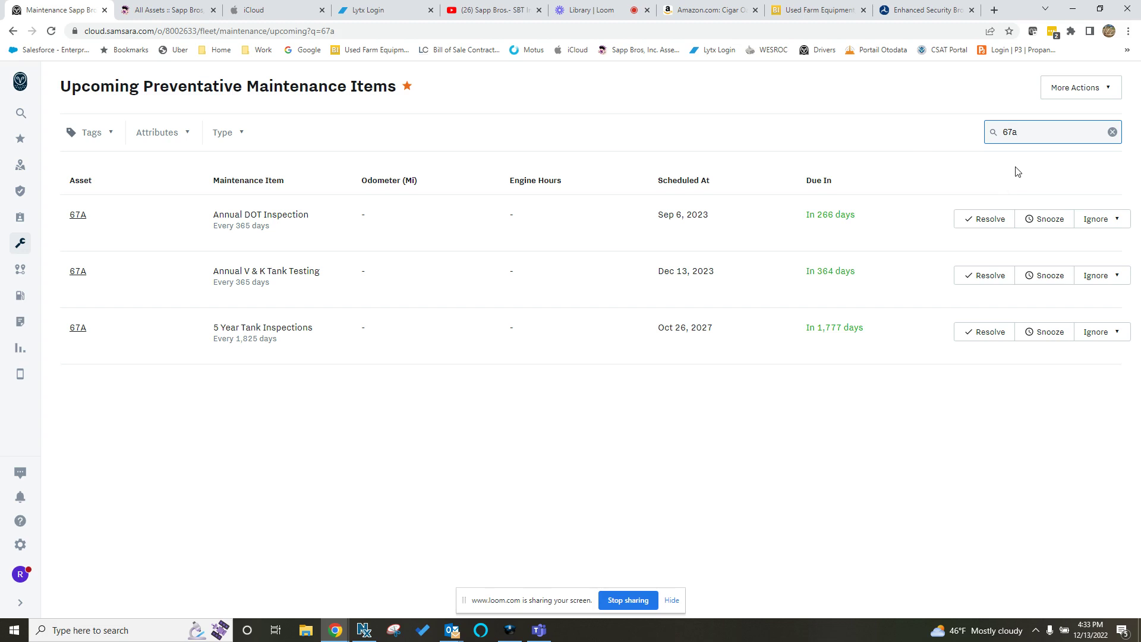
mouse_move(3, 115)
key("alt+Tab")
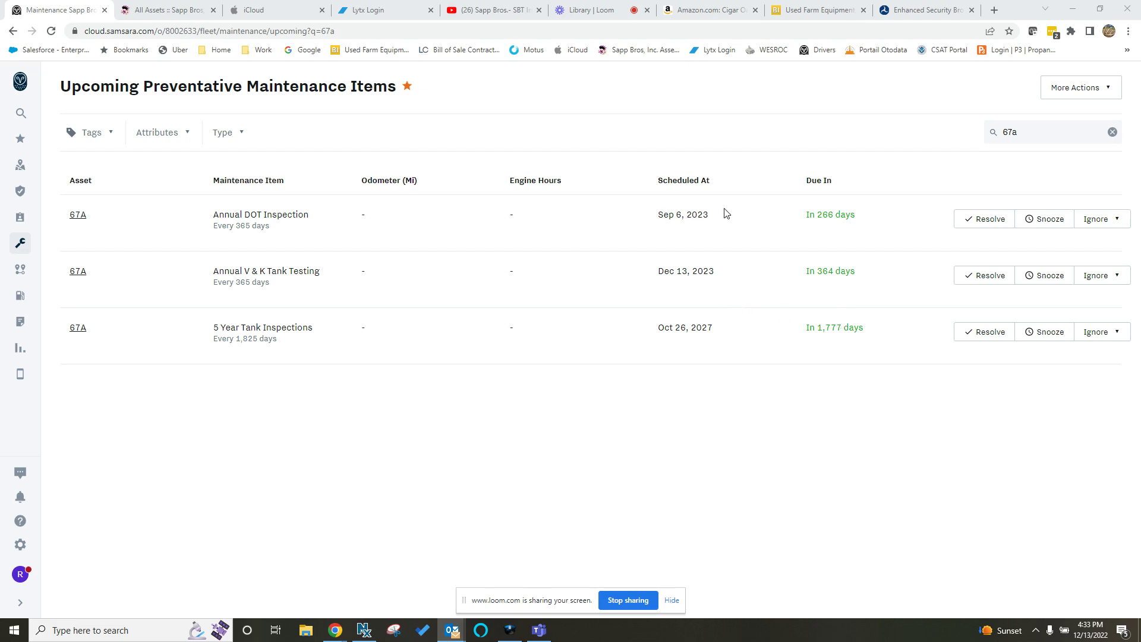
Log 67A's Annual DOT Inspection on 12/9/2022 with a travel center shop note, 100.00 cost and PDF
left_click(988, 220)
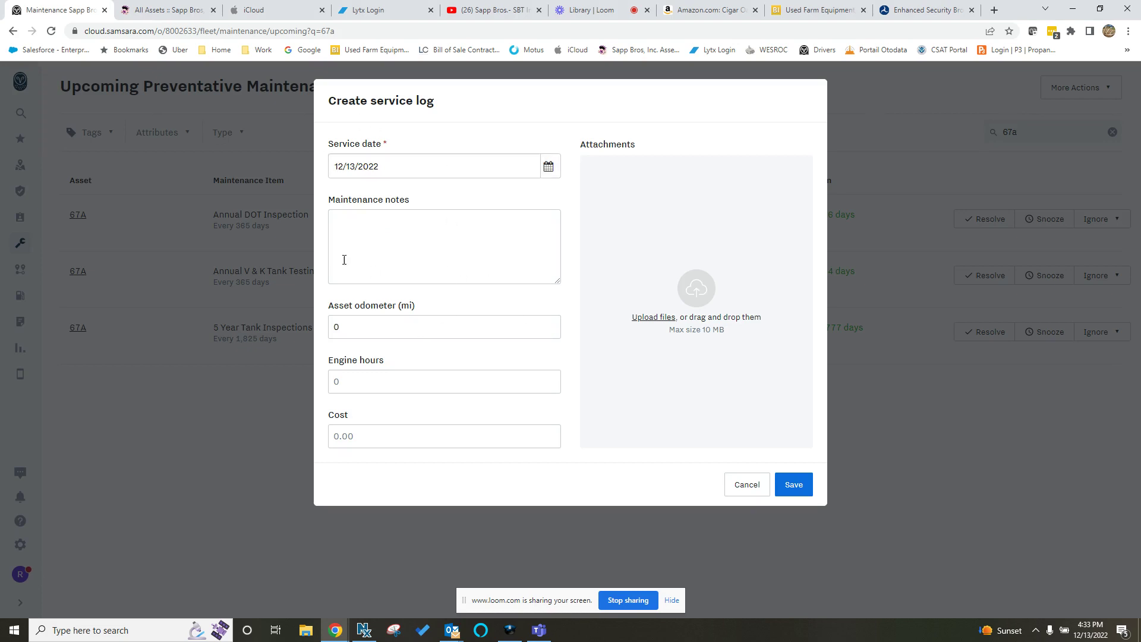
left_click(547, 167)
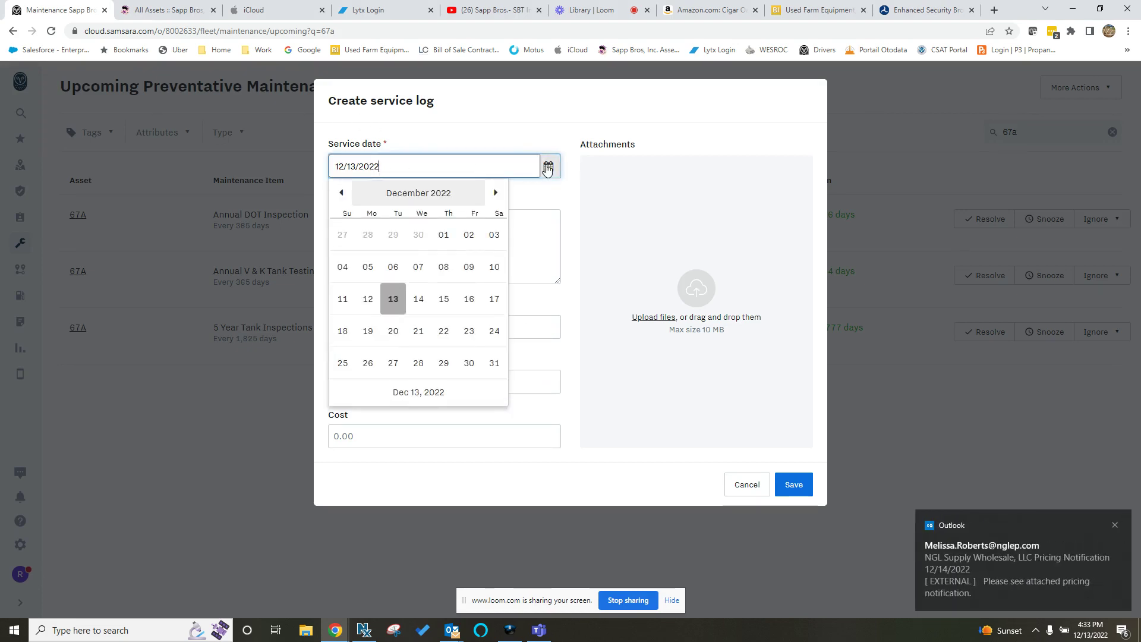
left_click(469, 267)
left_click(428, 249)
type("A")
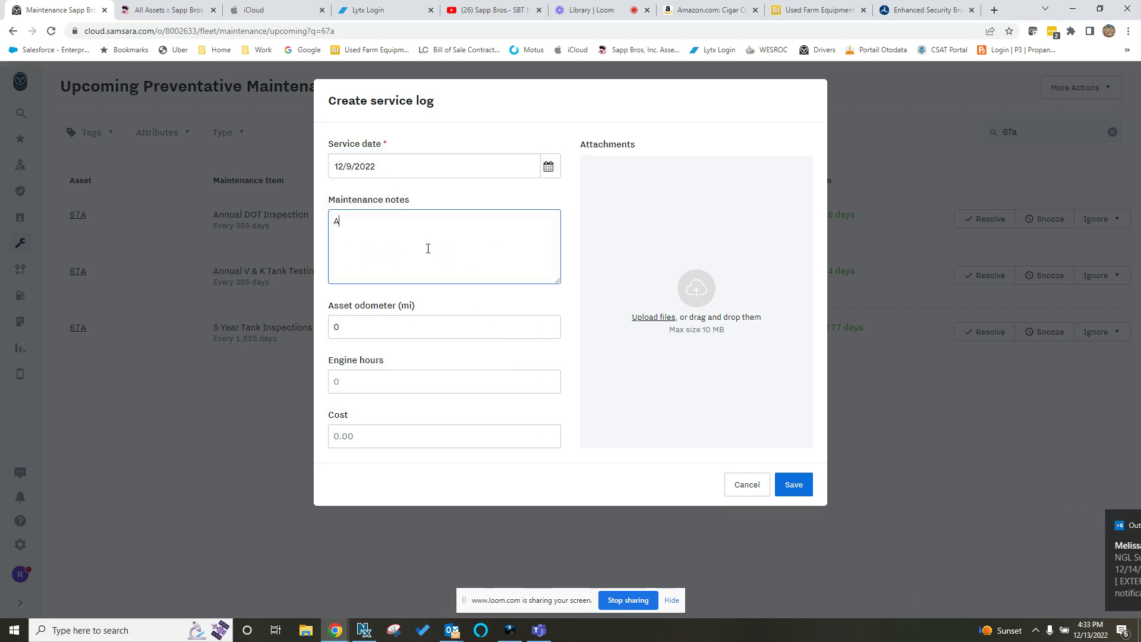
type("nnual DO")
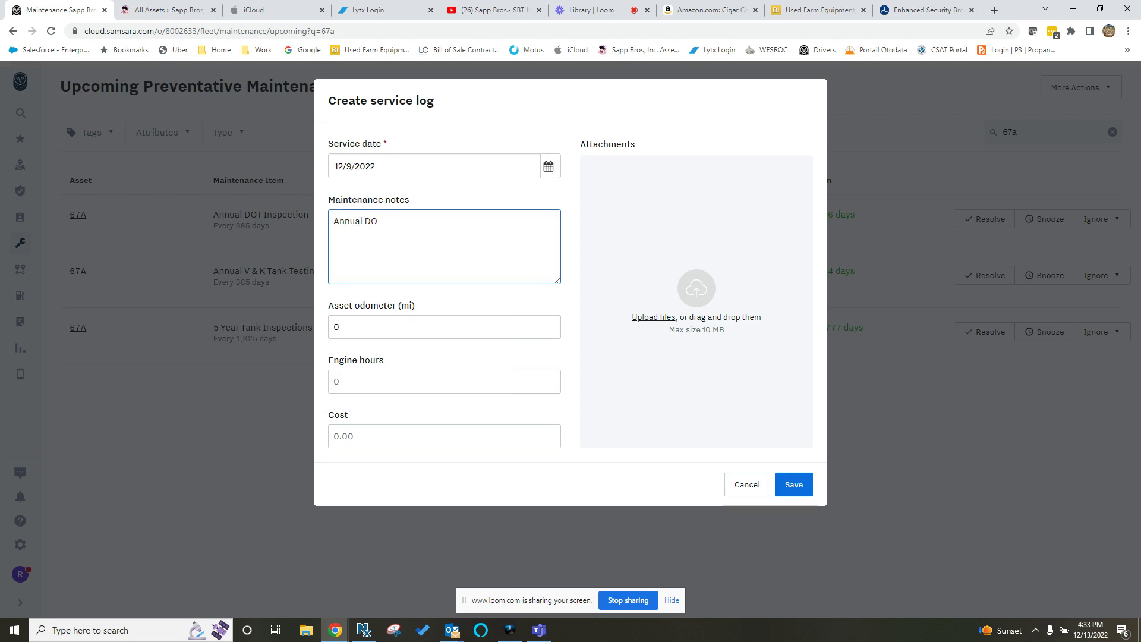
type("tT performed by travel center shop")
left_click(384, 434)
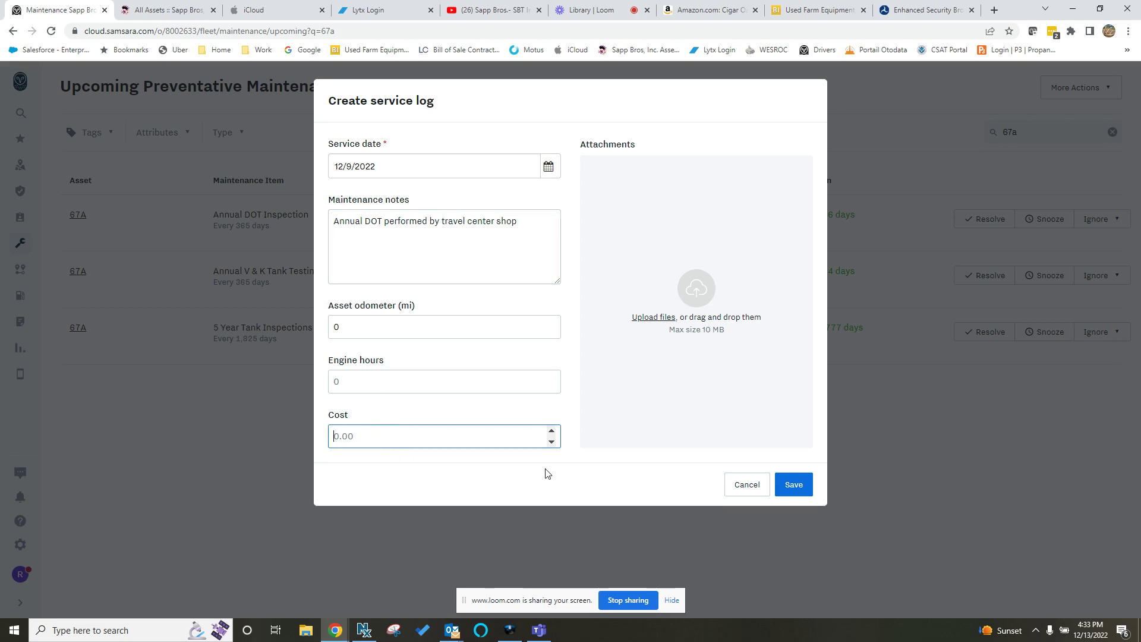
type("100.0")
left_click_drag(452, 630, 643, 213)
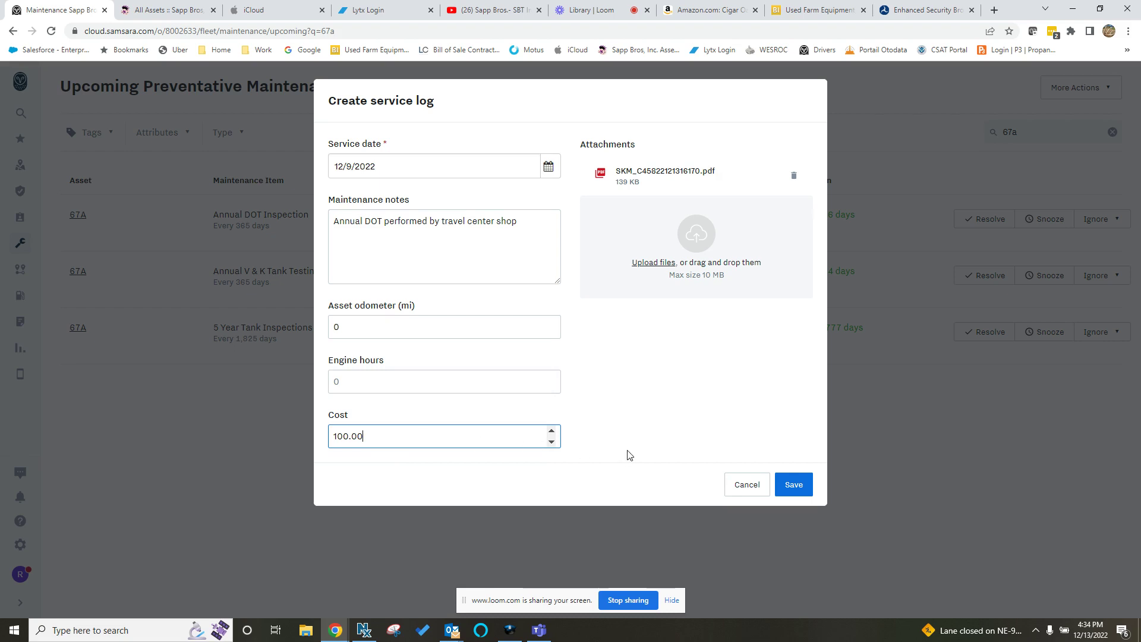
Save the DOT service log, moving 67A's next Annual DOT Inspection to Dec 9, 2023
left_click(790, 486)
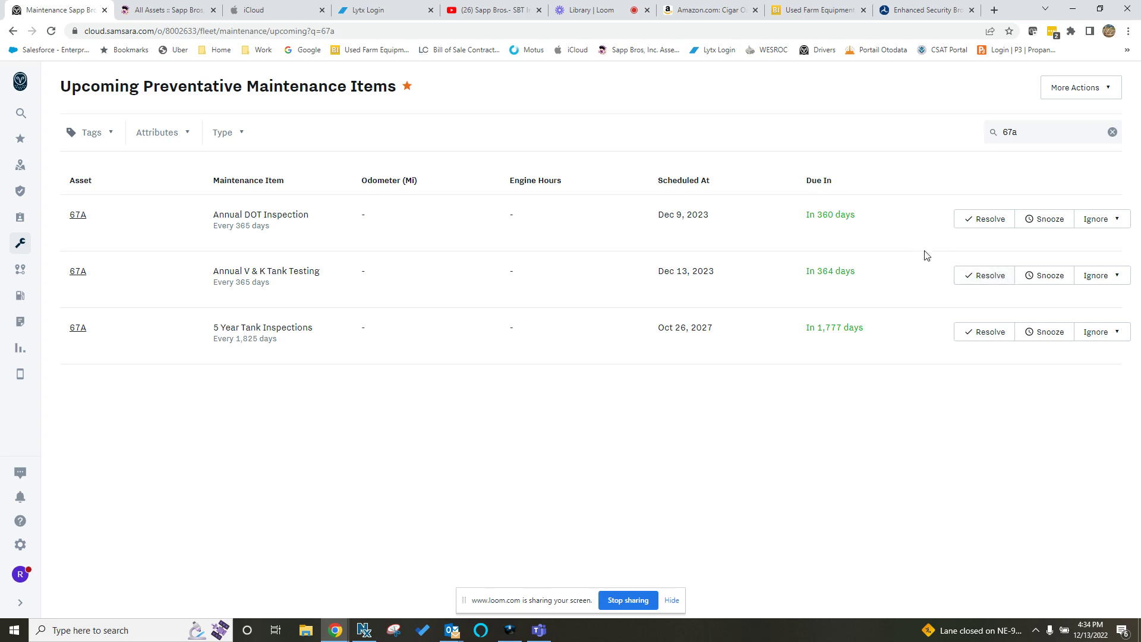
Log 67A's V & K Tank Testing on 12/9/2022 with note 'V and K testing completed', PDF and cost
left_click(989, 276)
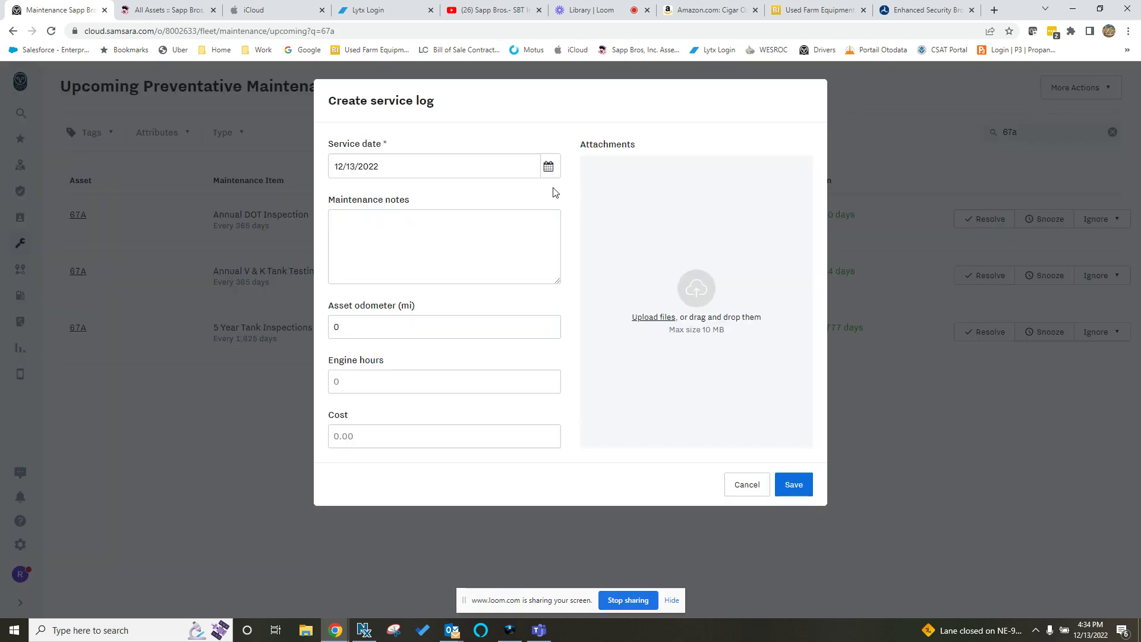
left_click(548, 169)
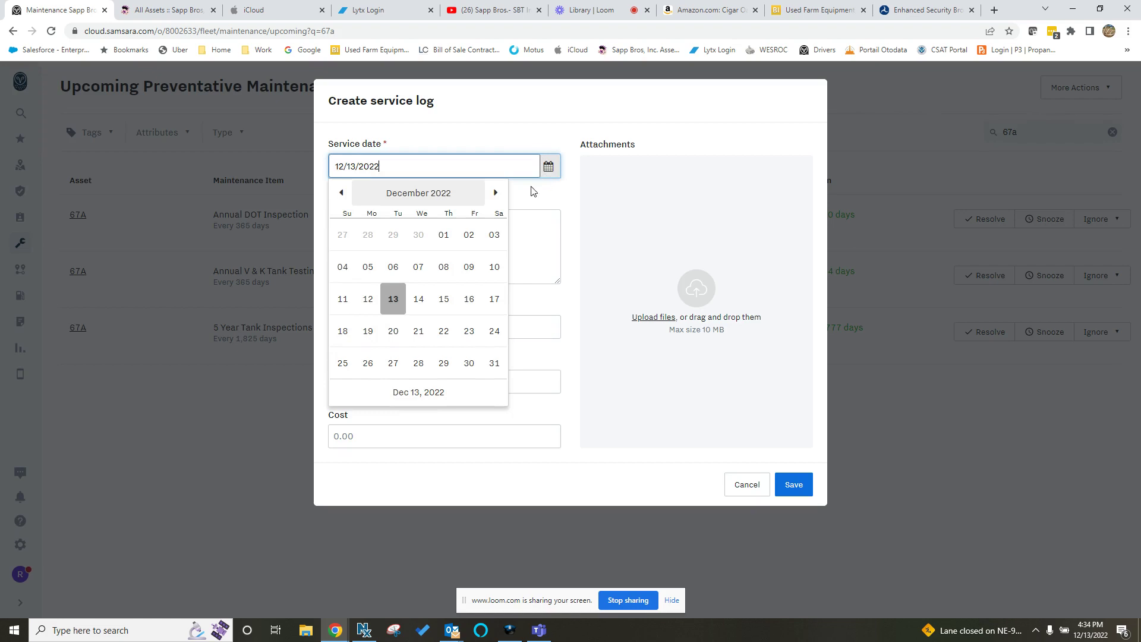
left_click(466, 265)
left_click(444, 260)
type("V and K testin")
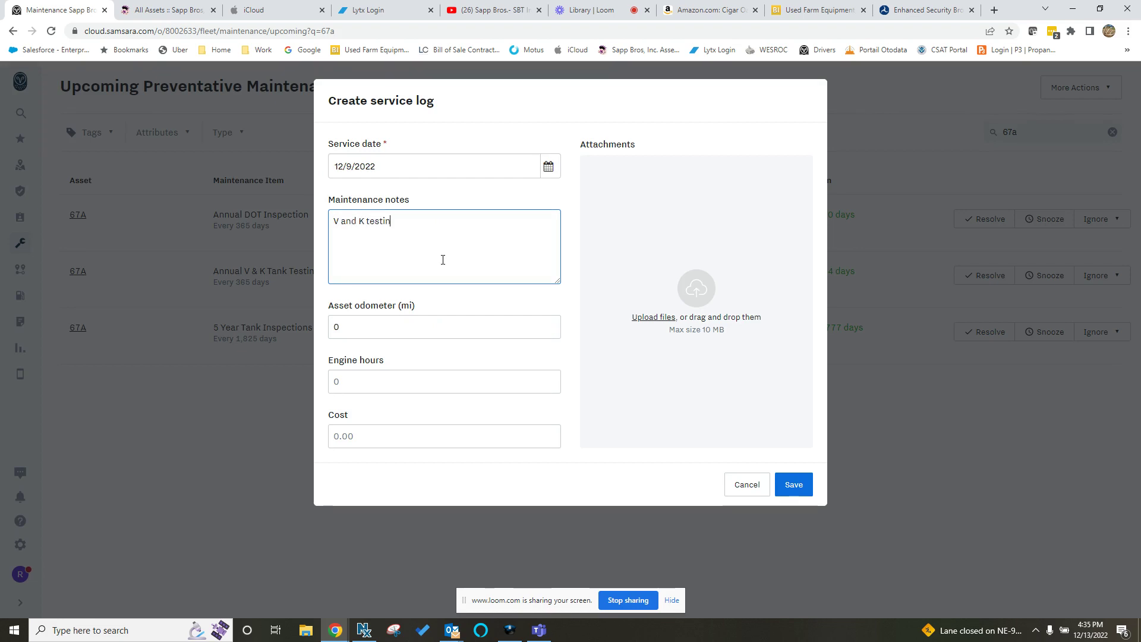
type("g completed by S")
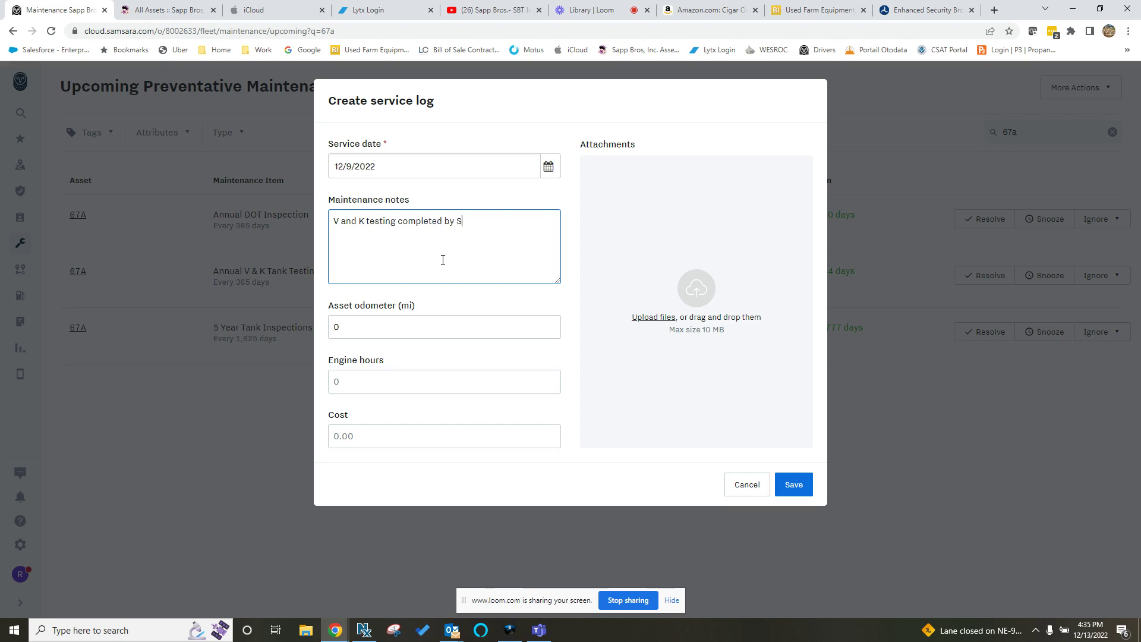
type("d TRailer Sales")
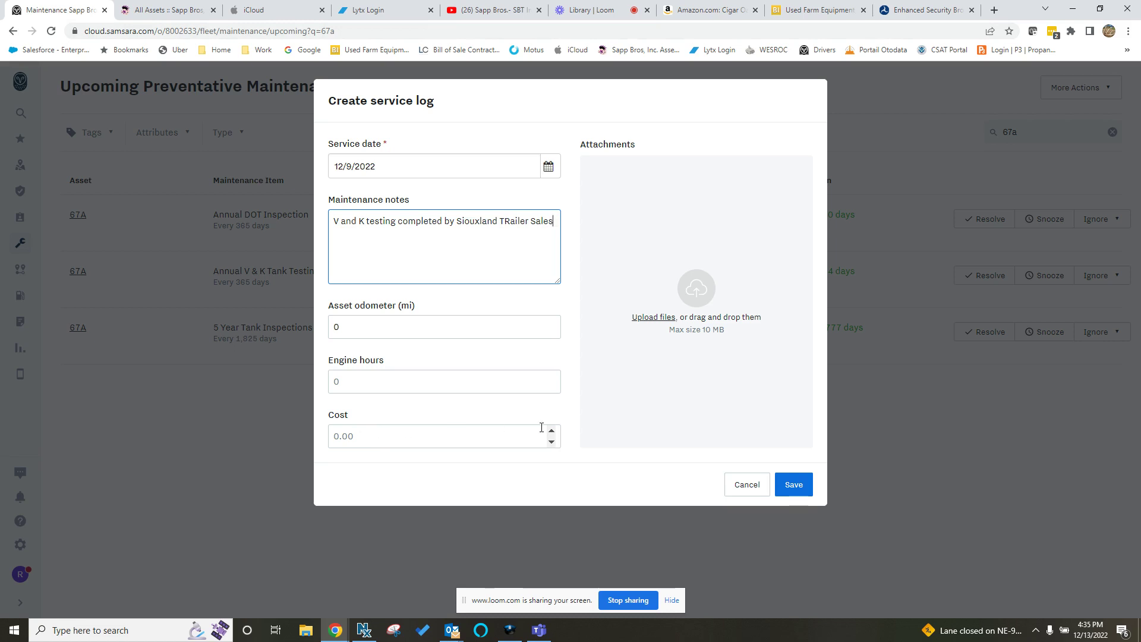
left_click_drag(1140, 238, 713, 204)
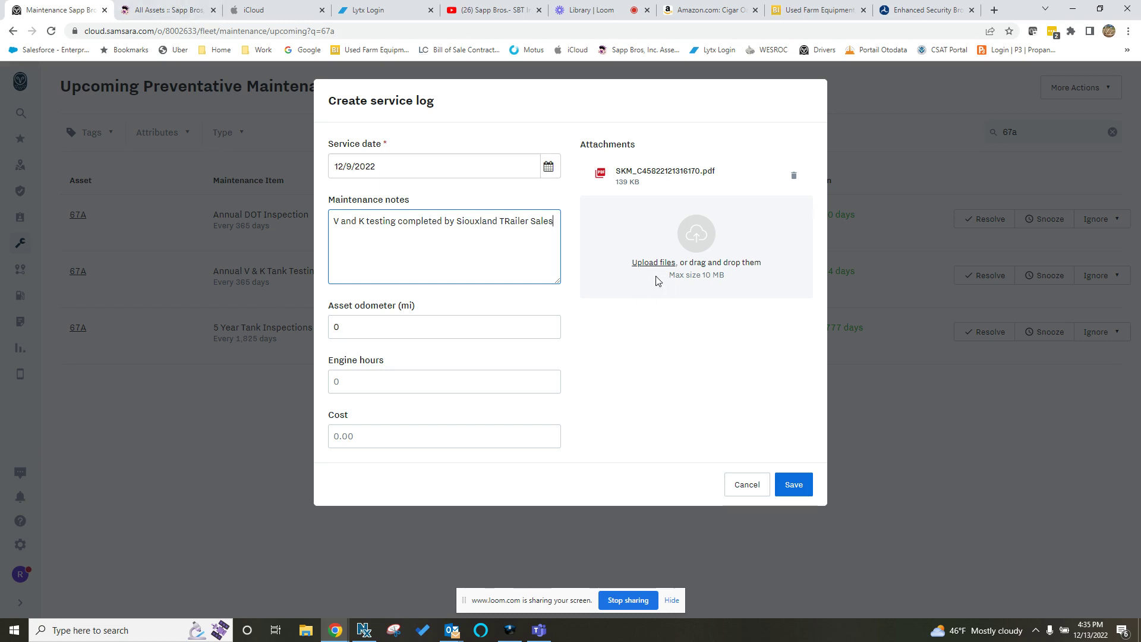
left_click(430, 437)
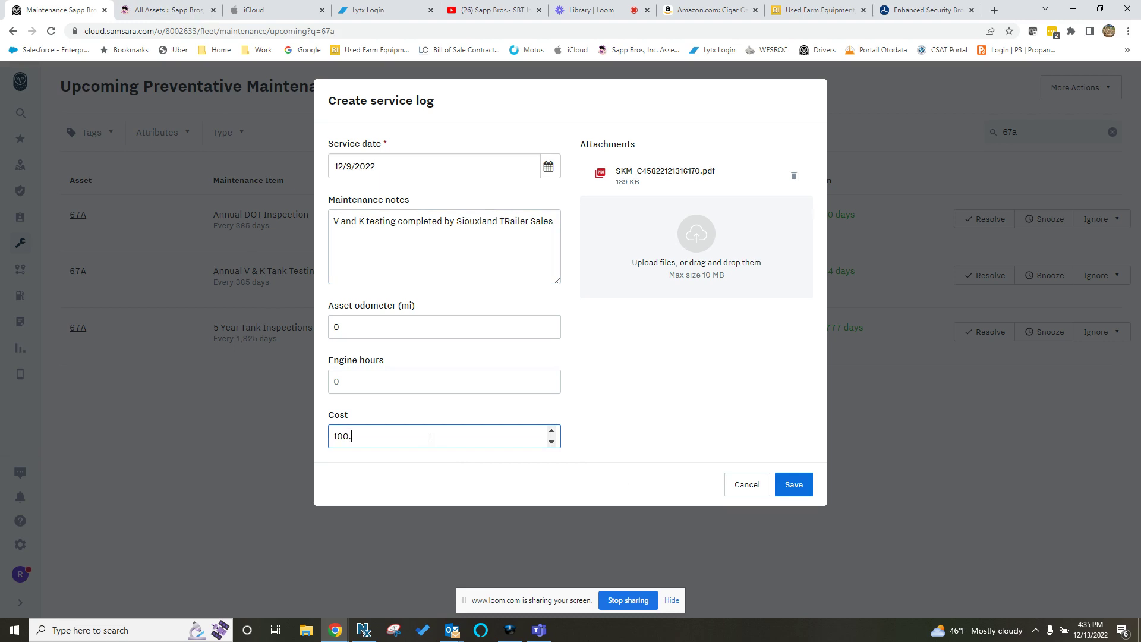
Save the V & K Tank Testing log, rescheduling it to Dec 9, 2023
left_click(798, 483)
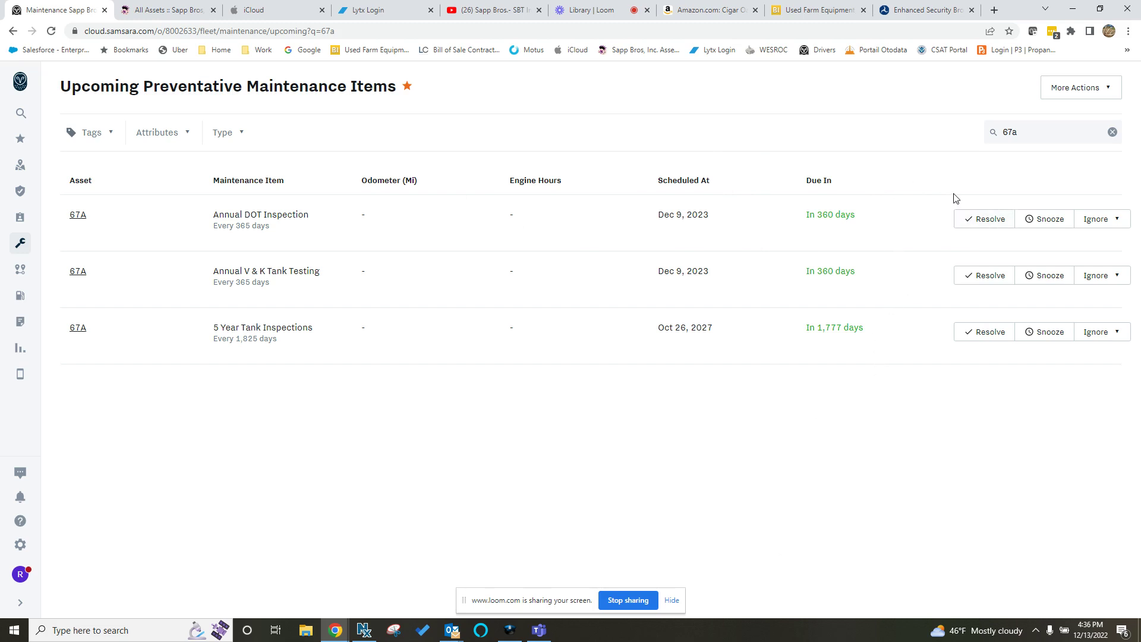
Clear the 67a filter, check asset 1063's page, and start a log for its Tractor PM B
left_click(1112, 132)
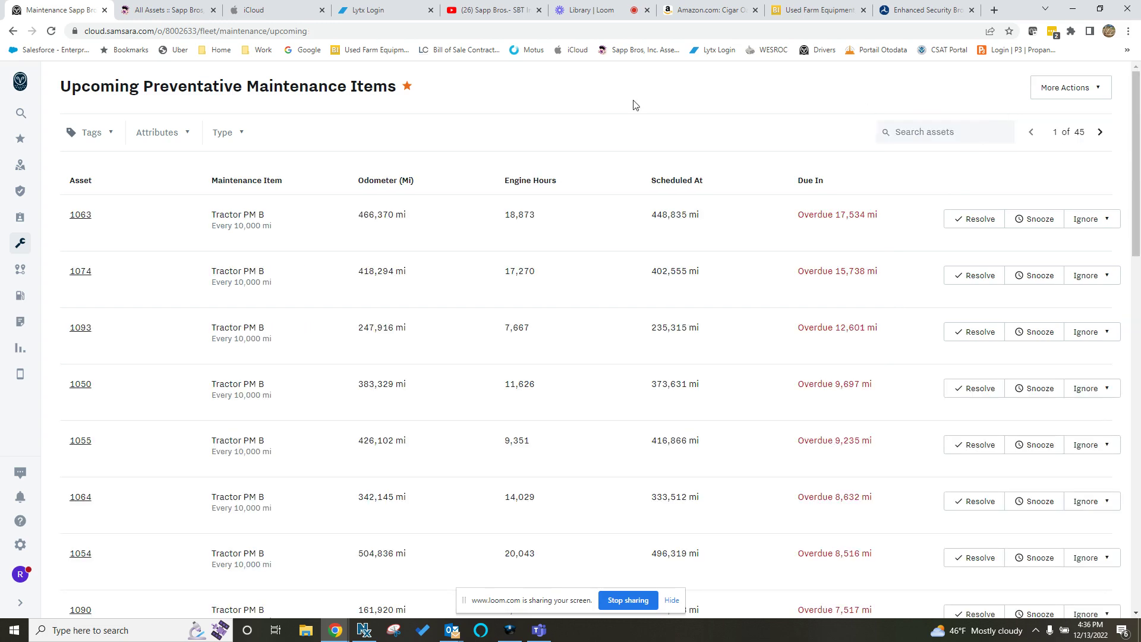
left_click(81, 217)
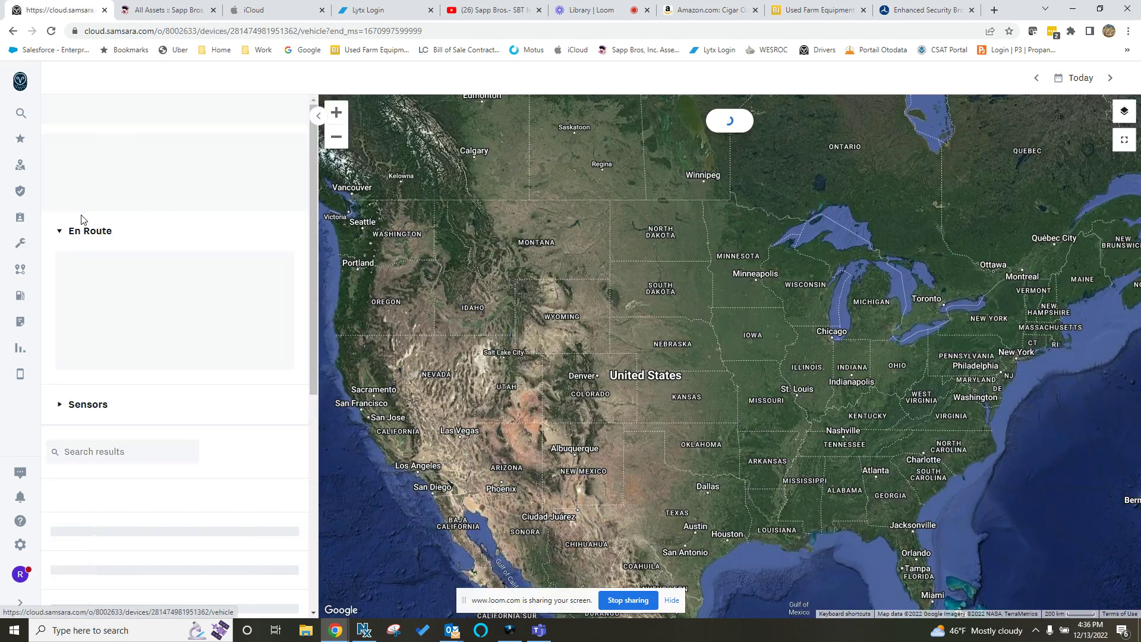
left_click(85, 77)
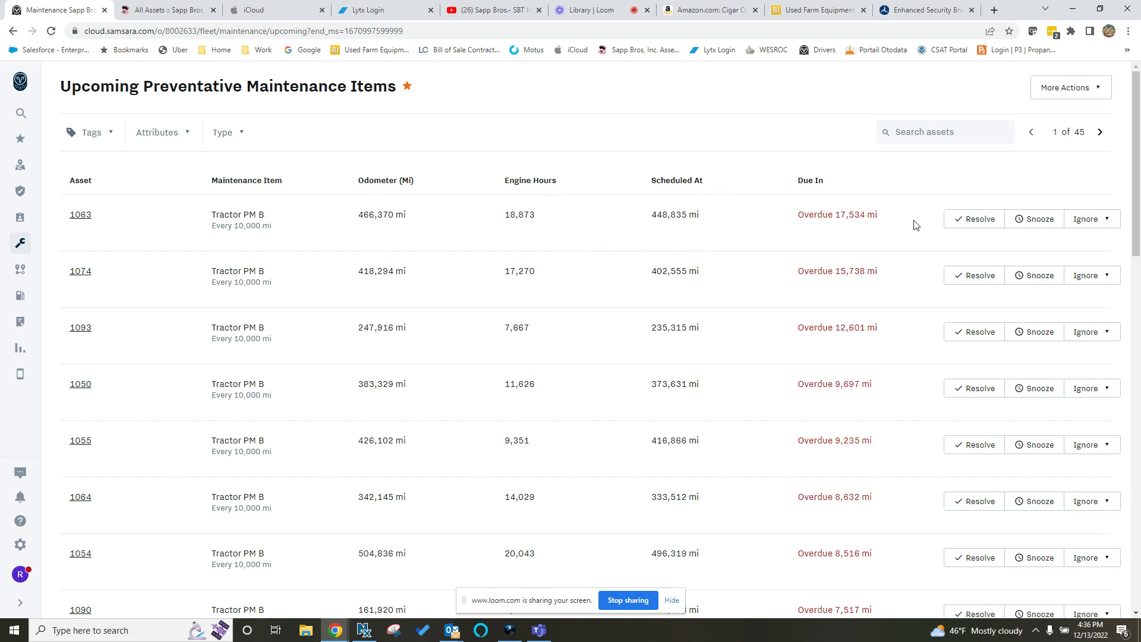
left_click(971, 220)
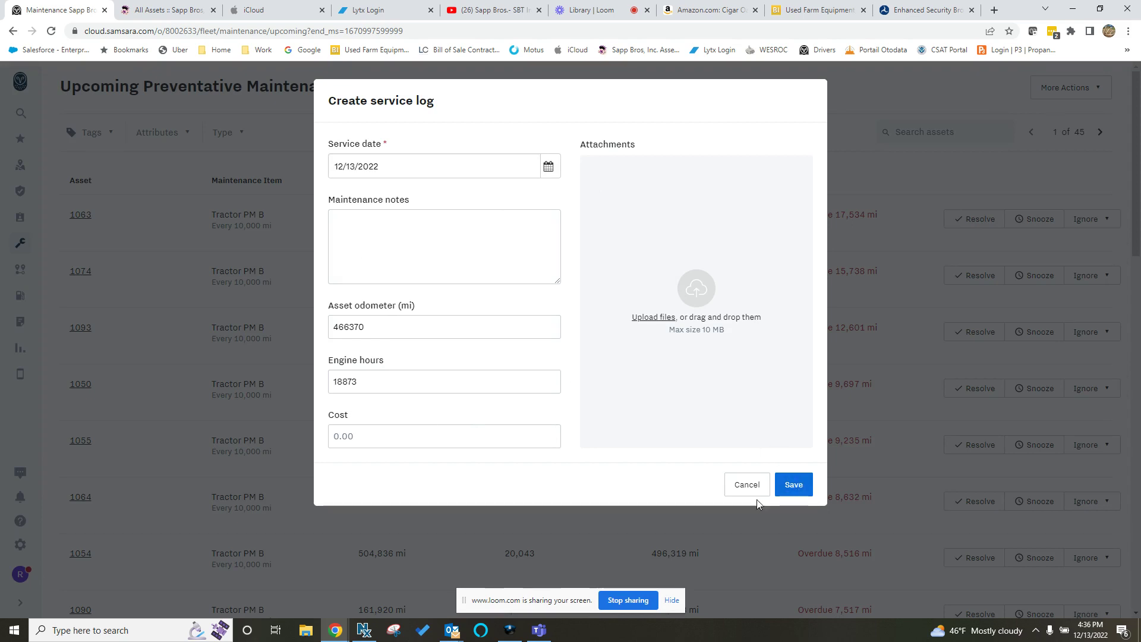
Cancel the unsaved 1063 service log and scroll through the upcoming maintenance table
left_click(747, 487)
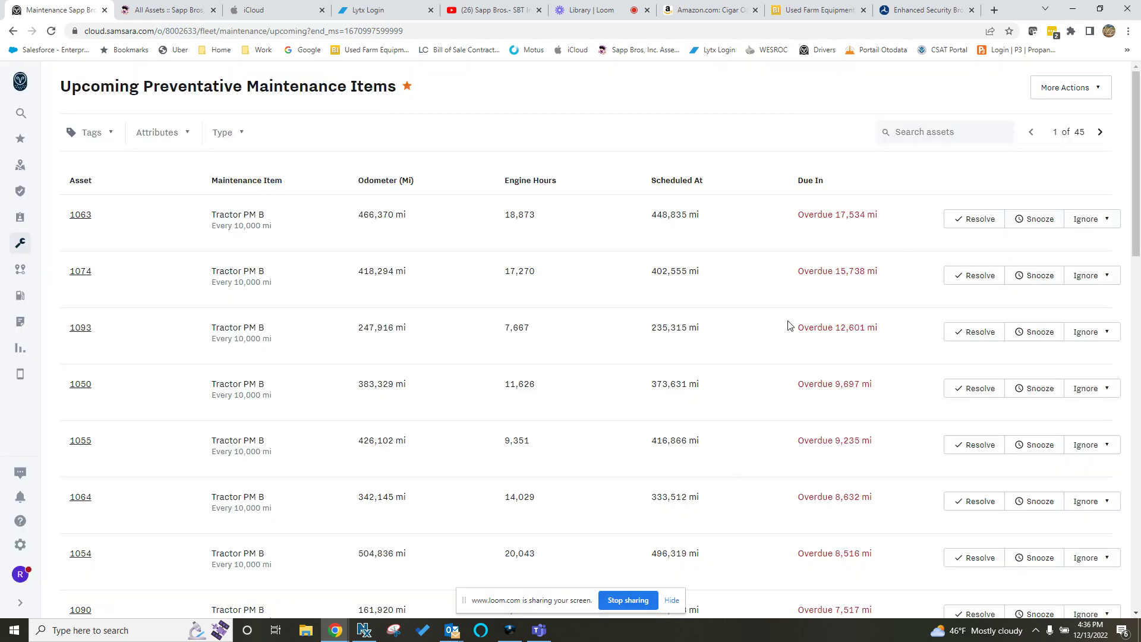
scroll(790, 369, "down", 2)
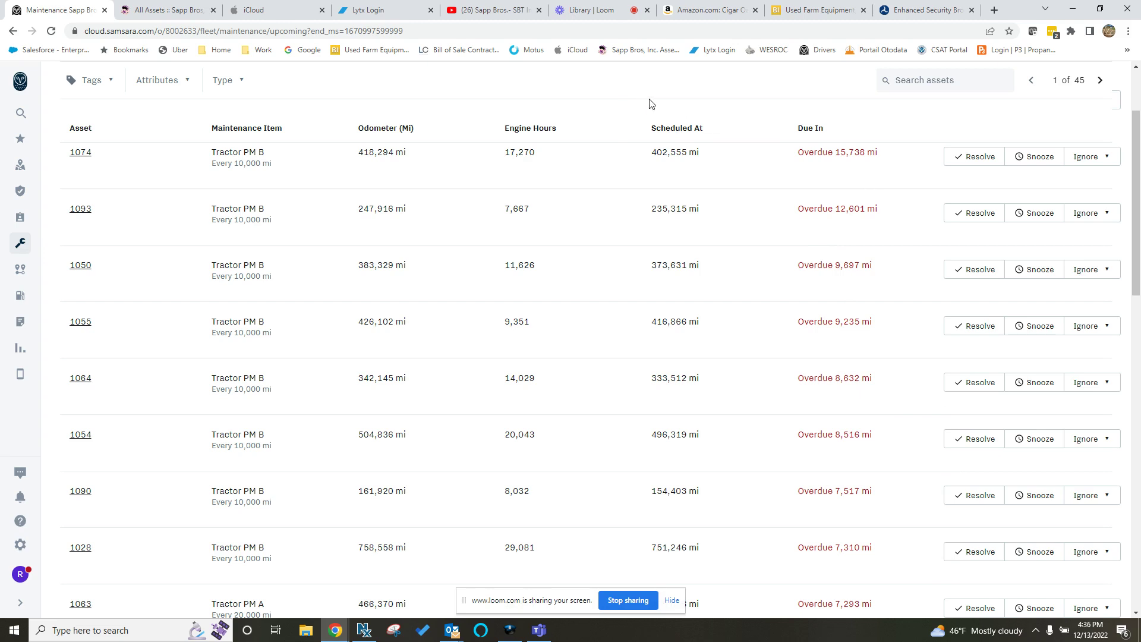
scroll(835, 369, "up", 2)
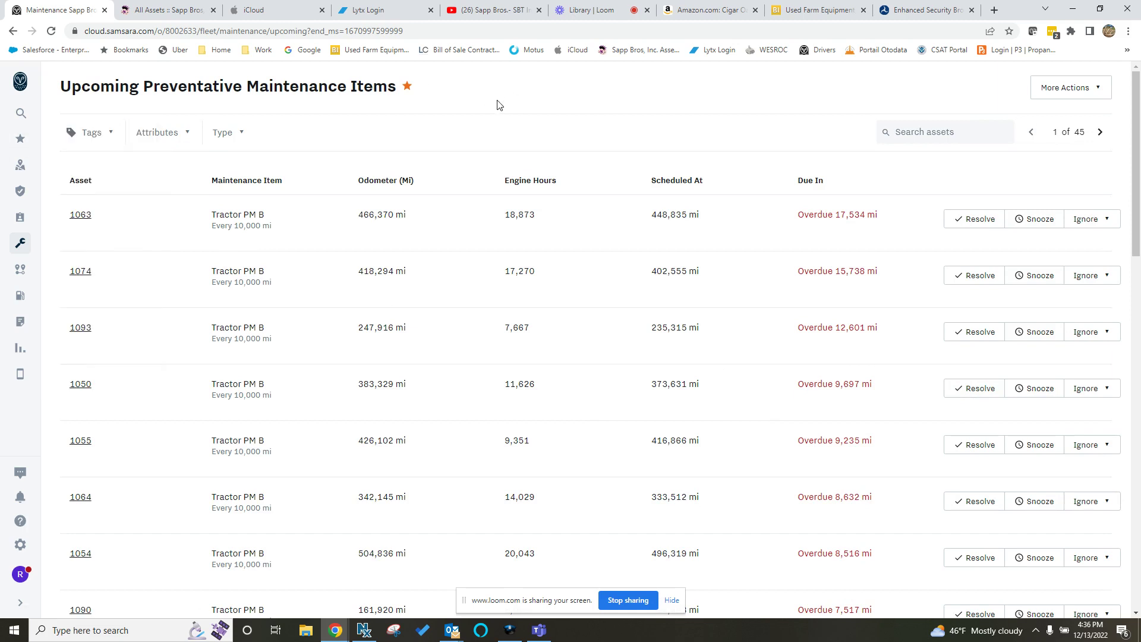
Open asset 1091's Dec 13, 2022 service log for the leaking ABS modulator valve from Service Logs
mouse_move(19, 247)
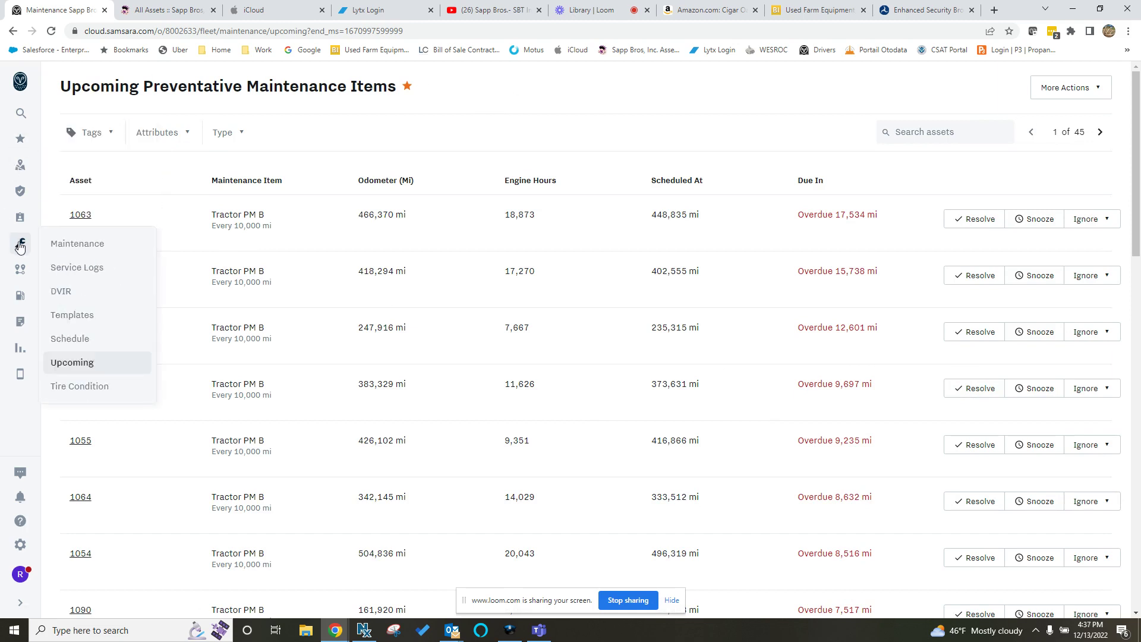
left_click(78, 266)
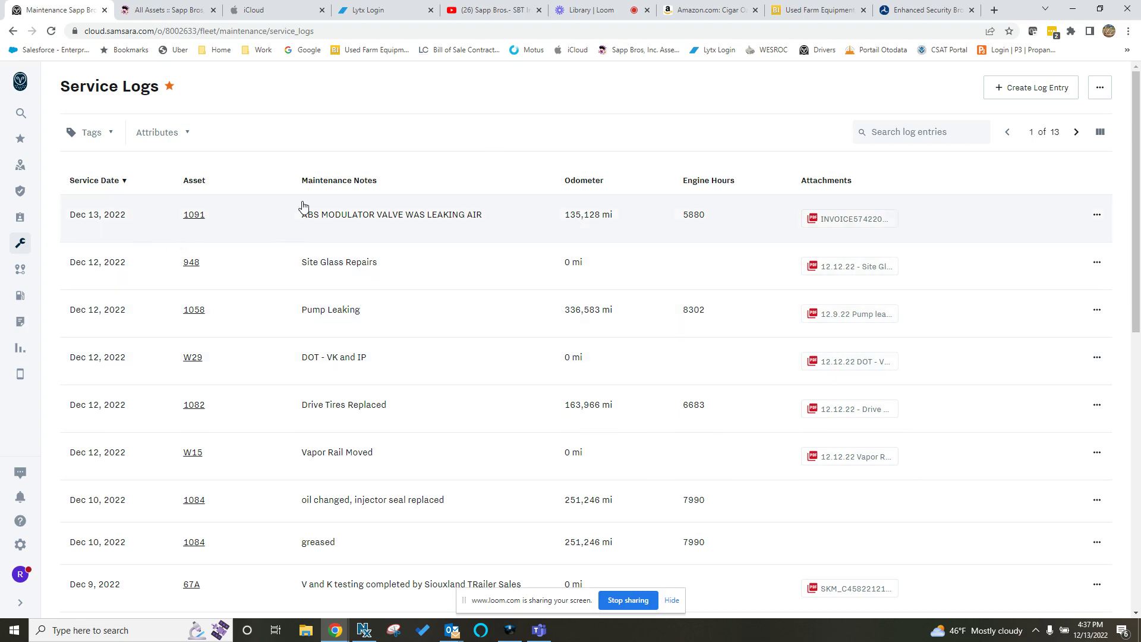
left_click(253, 221)
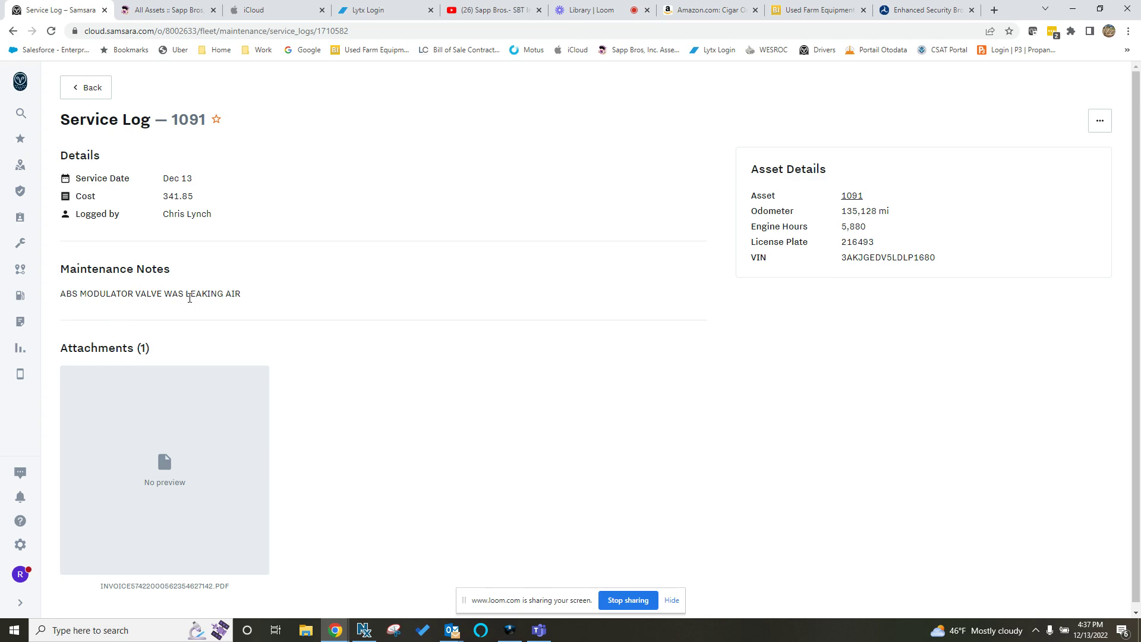
mouse_move(131, 486)
left_click(236, 491)
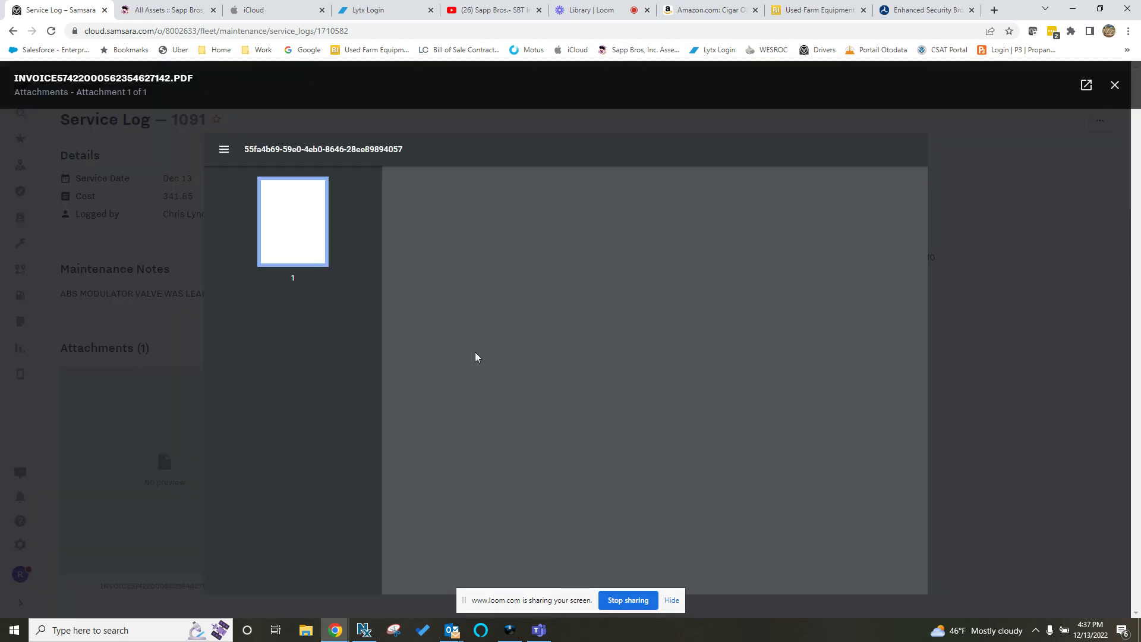
scroll(791, 321, "down", 3)
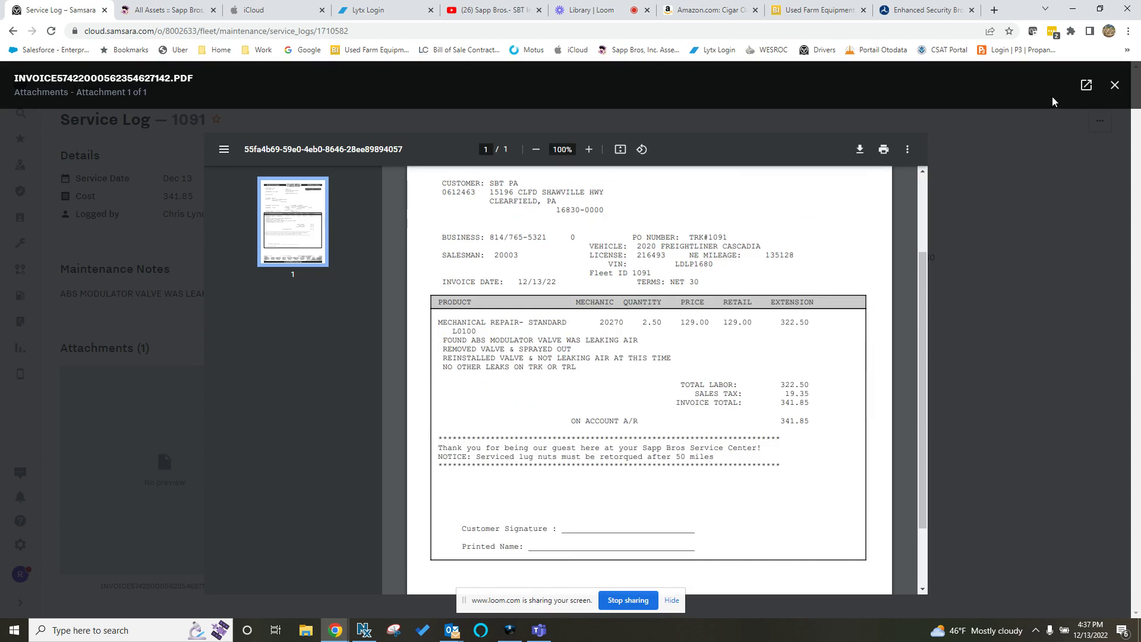
left_click(1115, 85)
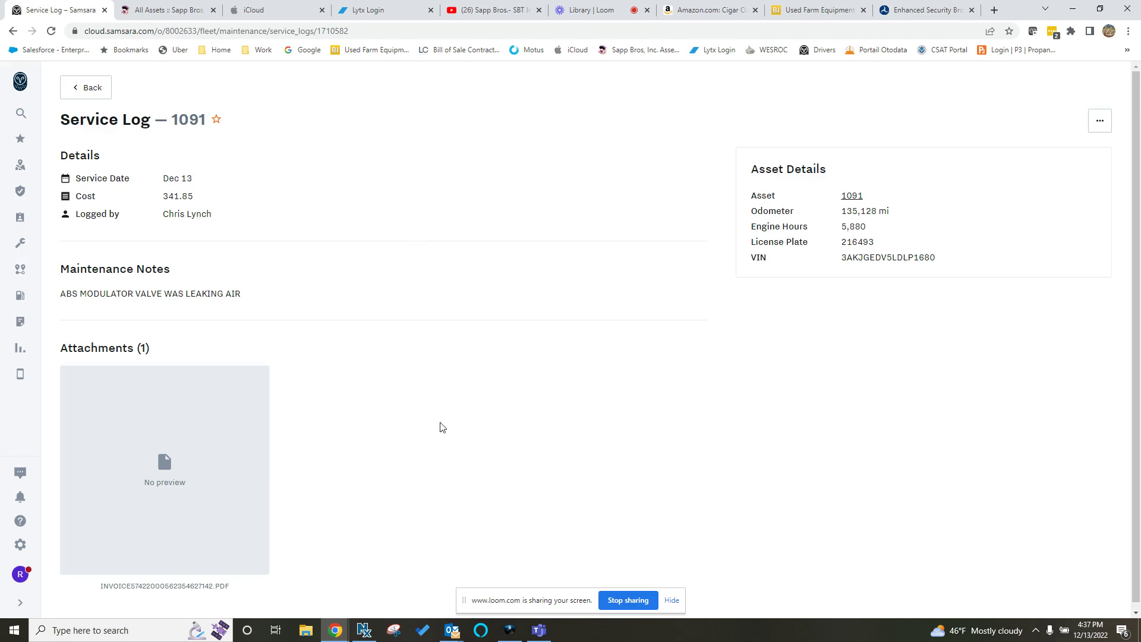
Go back to the Service Logs list and close the '...' options menu without choosing anything
left_click(90, 90)
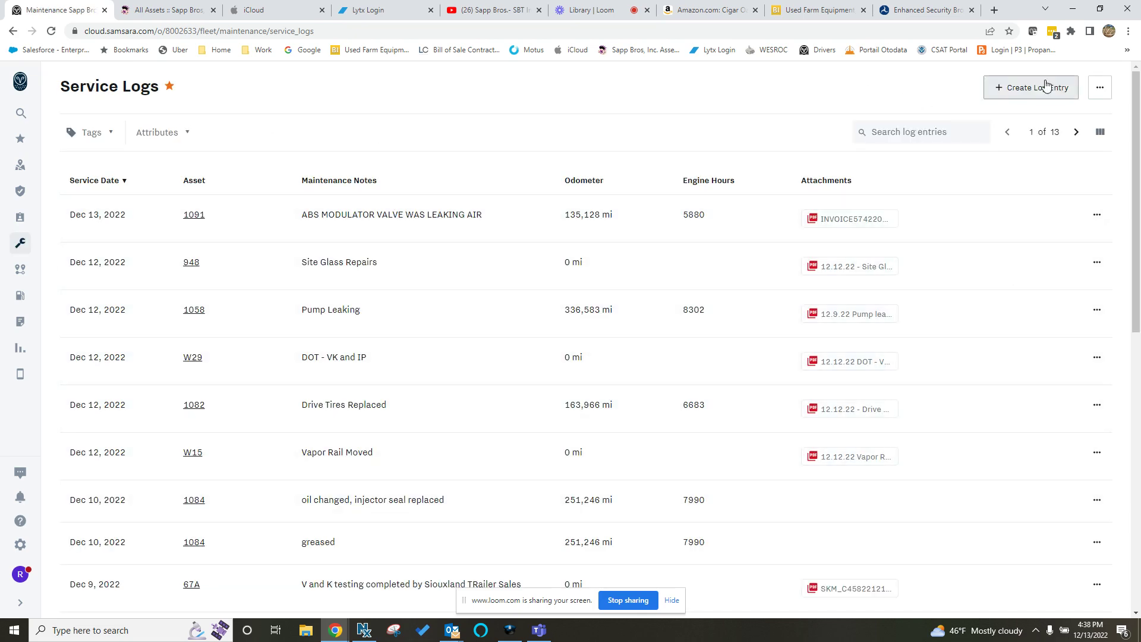
left_click(1105, 89)
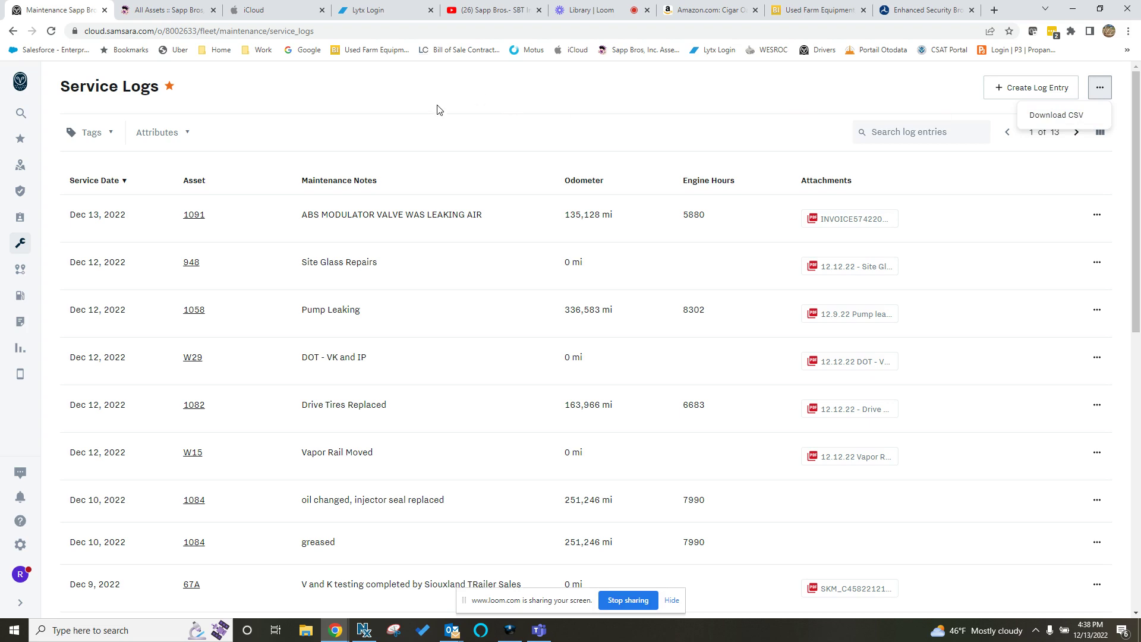
left_click(597, 130)
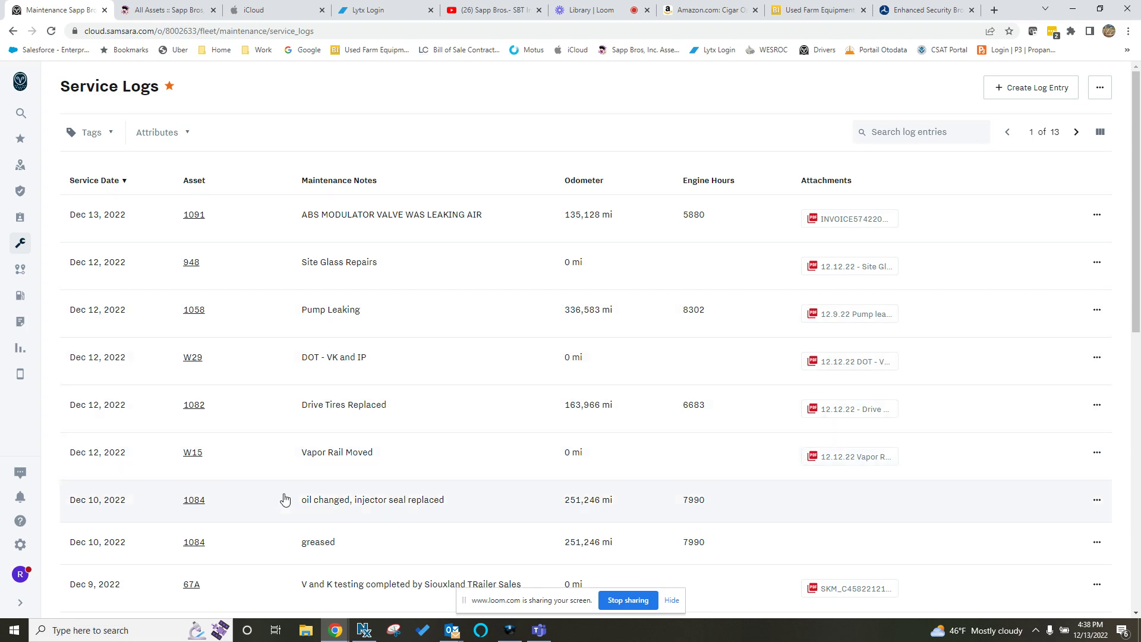
scroll(284, 498, "down", 2)
scroll(285, 498, "down", 4)
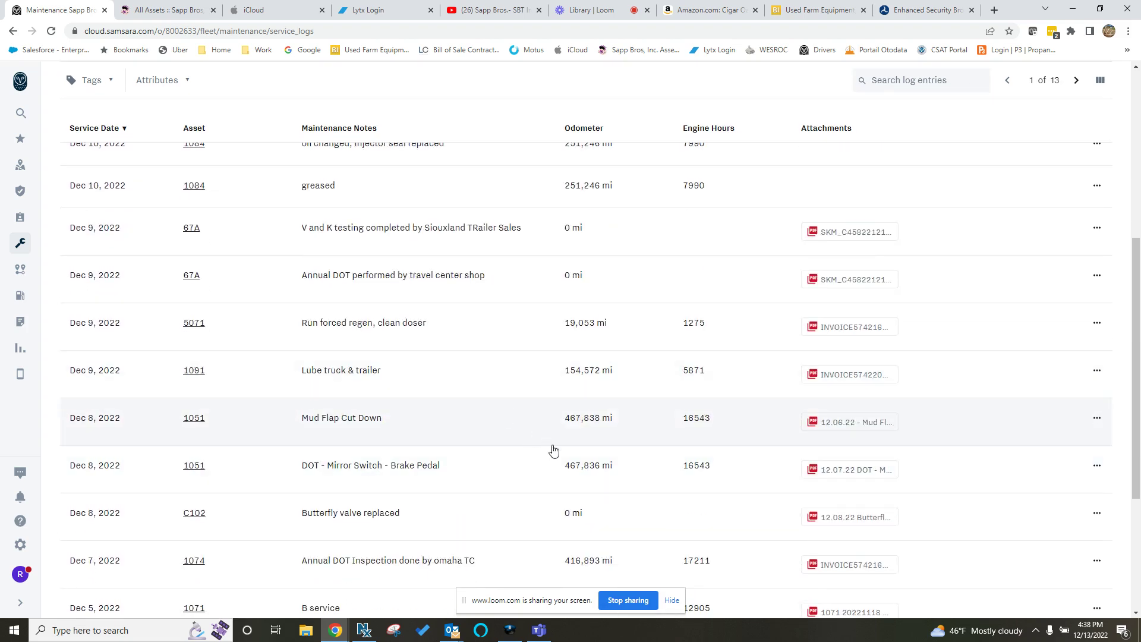
scroll(553, 451, "down", 2)
scroll(550, 423, "up", 2)
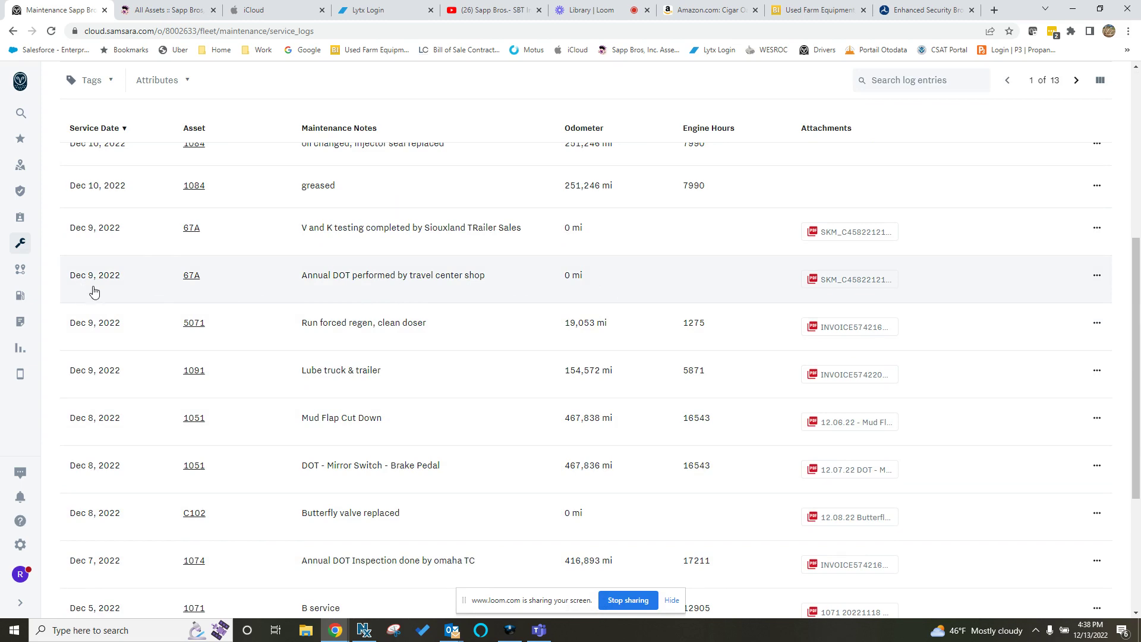
scroll(311, 351, "down", 4)
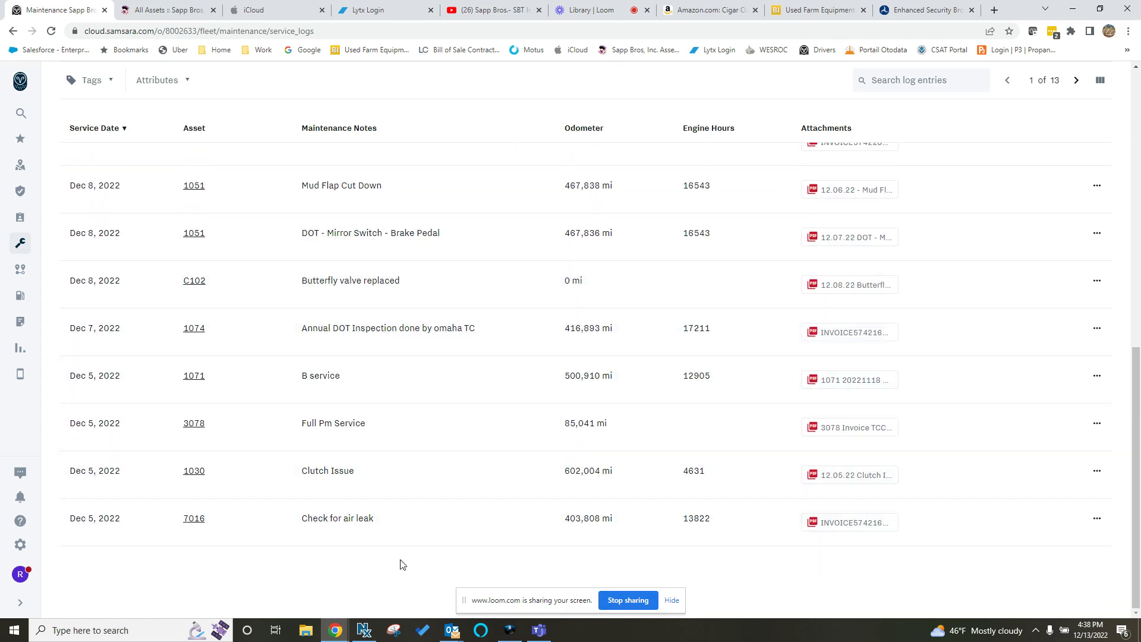
scroll(787, 501, "up", 5)
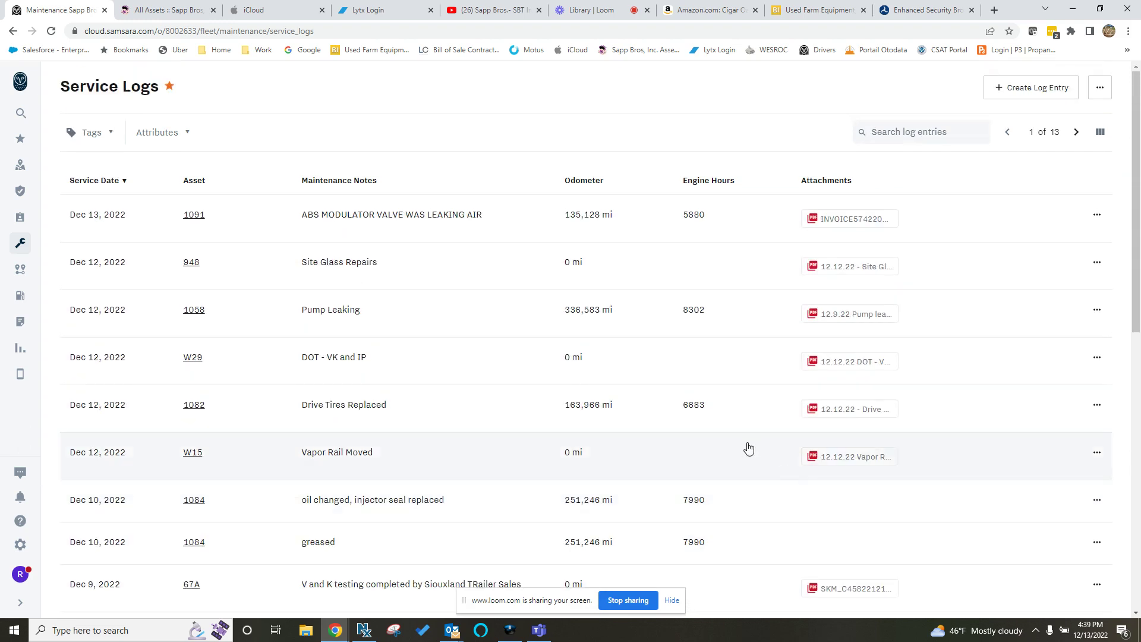
mouse_move(20, 244)
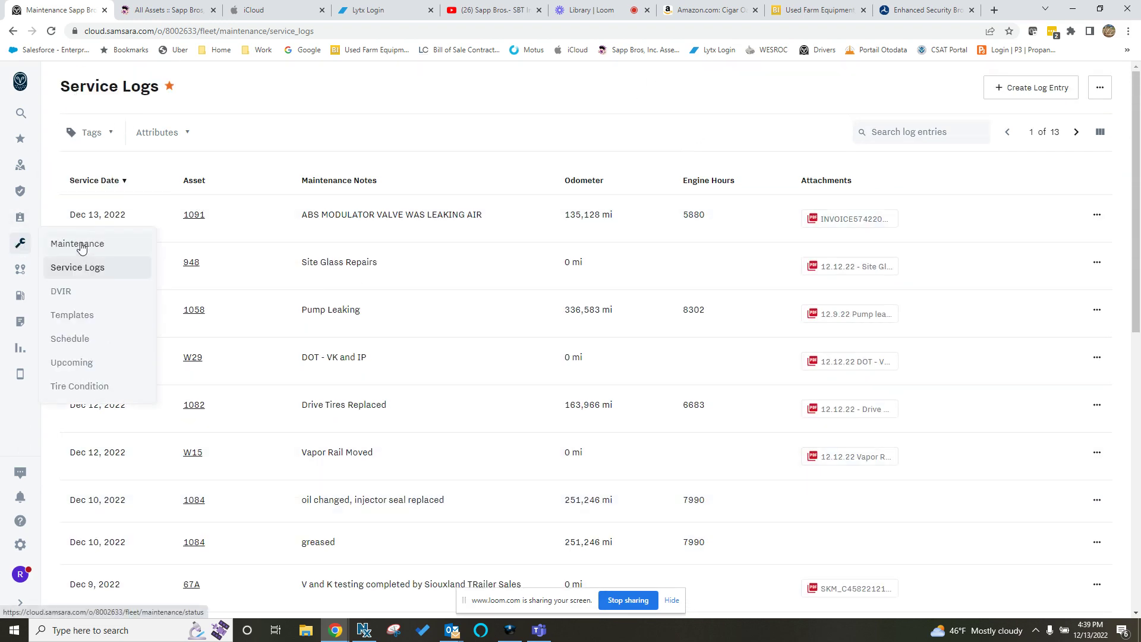
Open Maintenance Status and review each asset's battery voltage, engine hours, odometer, check-engine light and faults
left_click(105, 247)
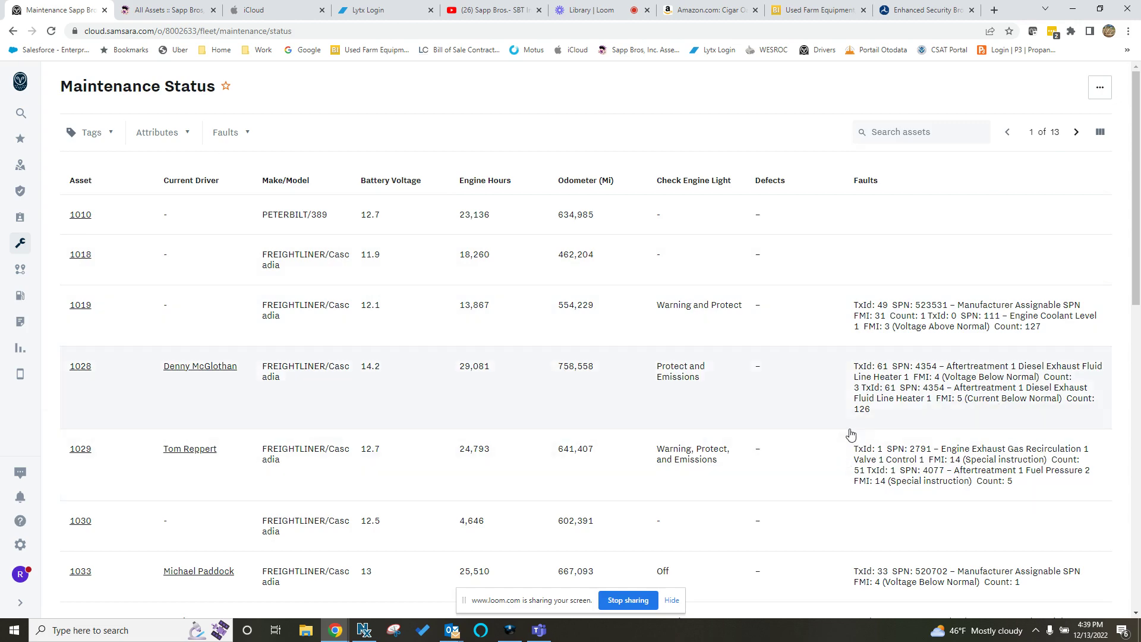
scroll(730, 458, "down", 4)
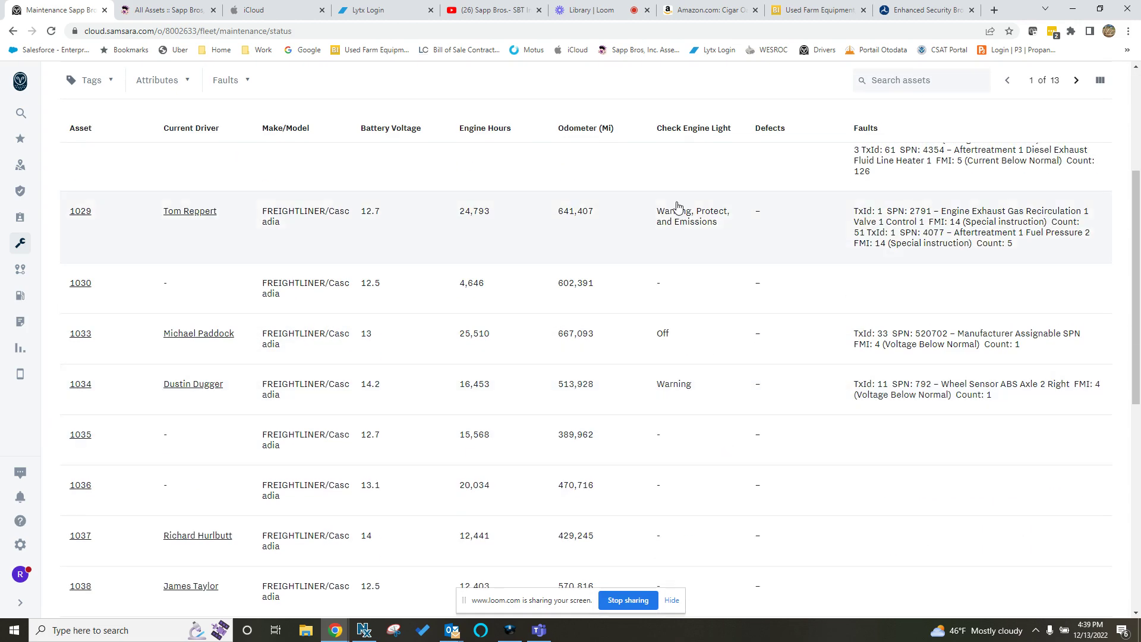
scroll(812, 342, "up", 4)
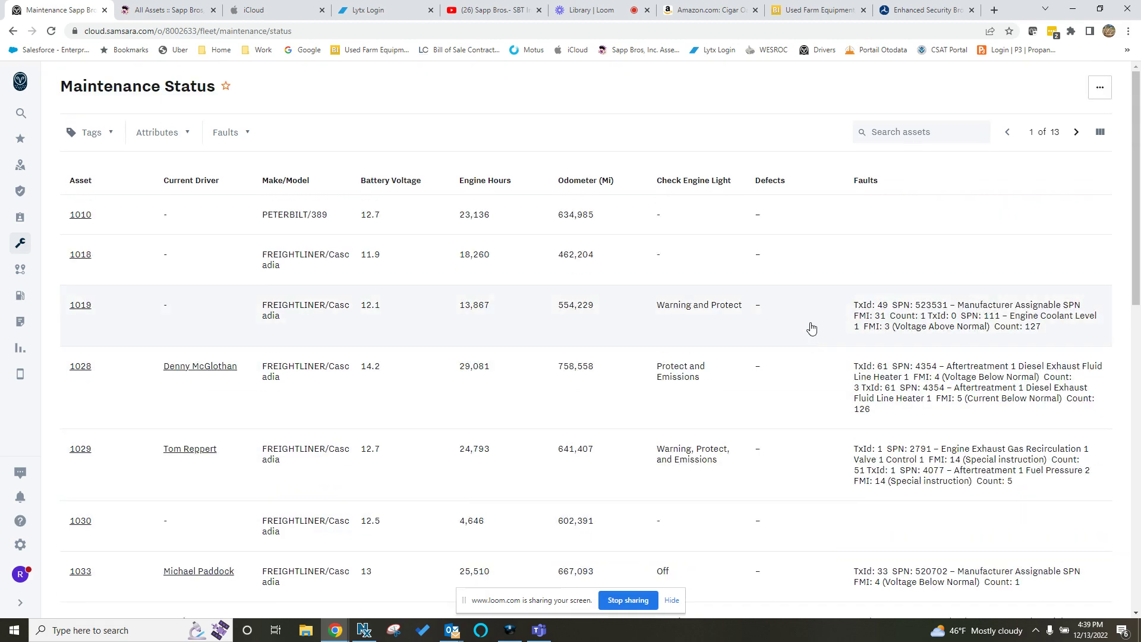
scroll(936, 355, "down", 12)
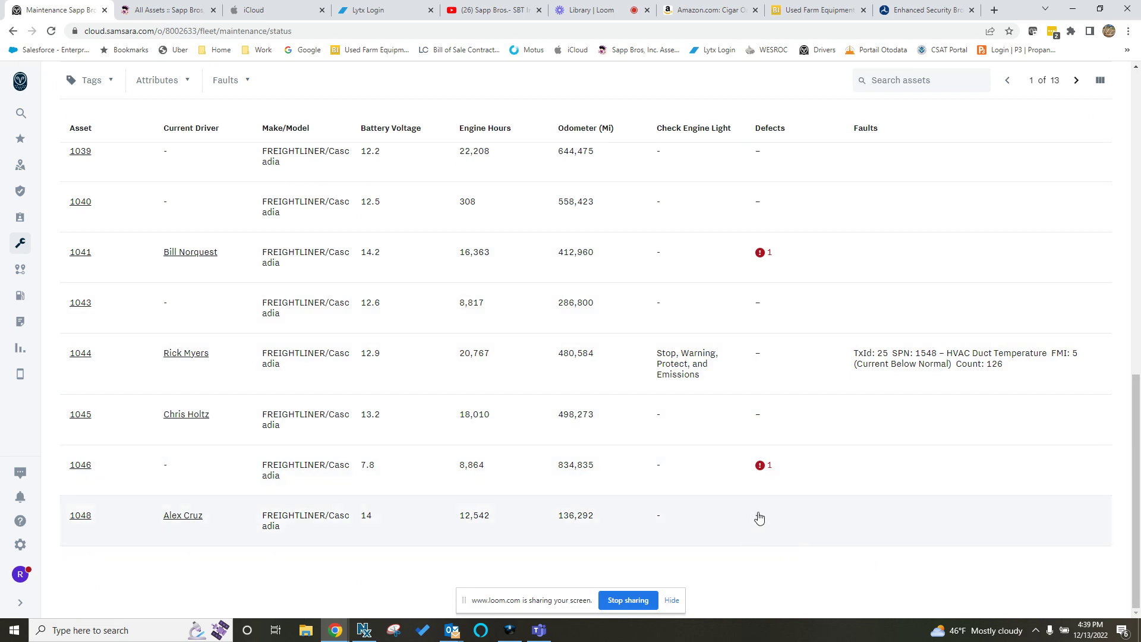
scroll(760, 517, "up", 12)
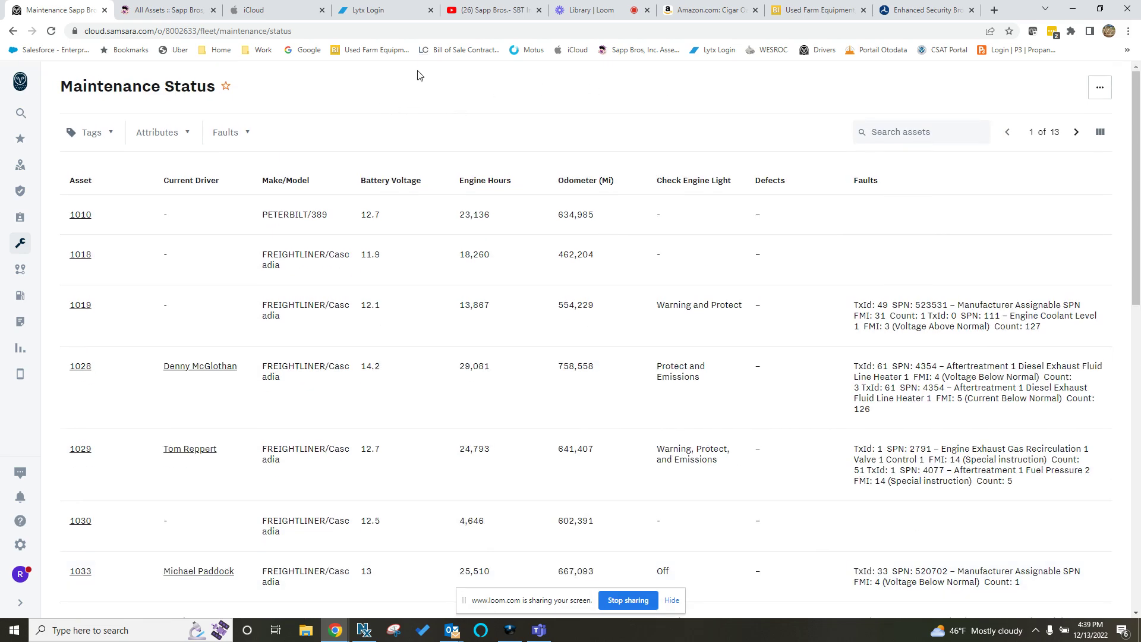